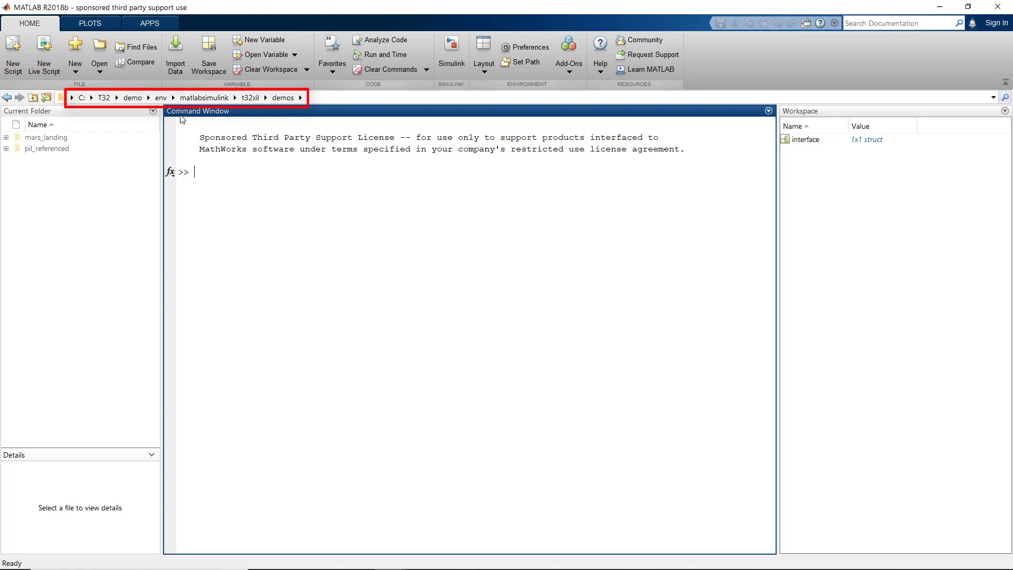
- Open pil_topmodel_rm57.slx from the pil_referenced > rm57 > r2018b demo folder
double_click(64, 150)
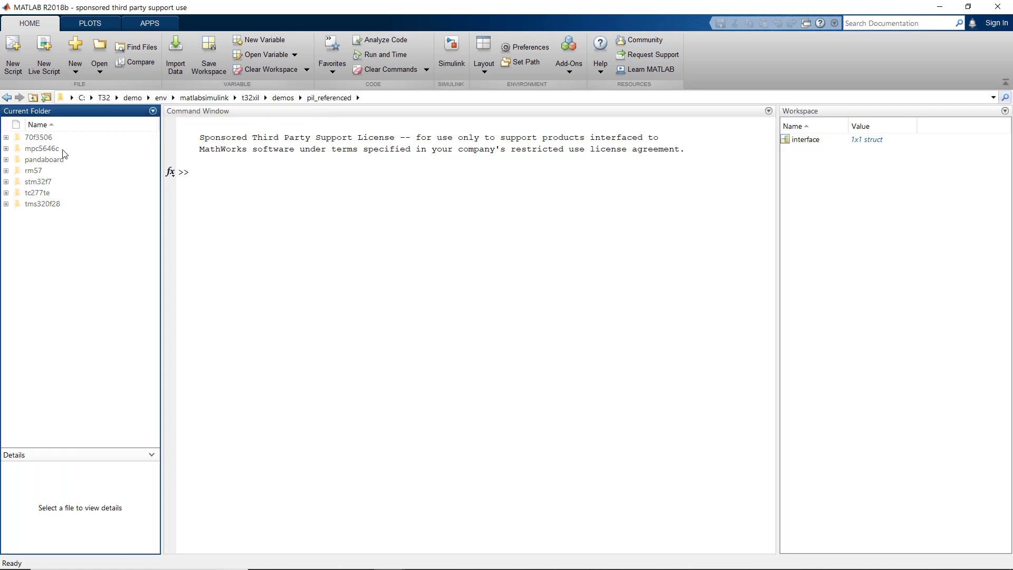
double_click(40, 171)
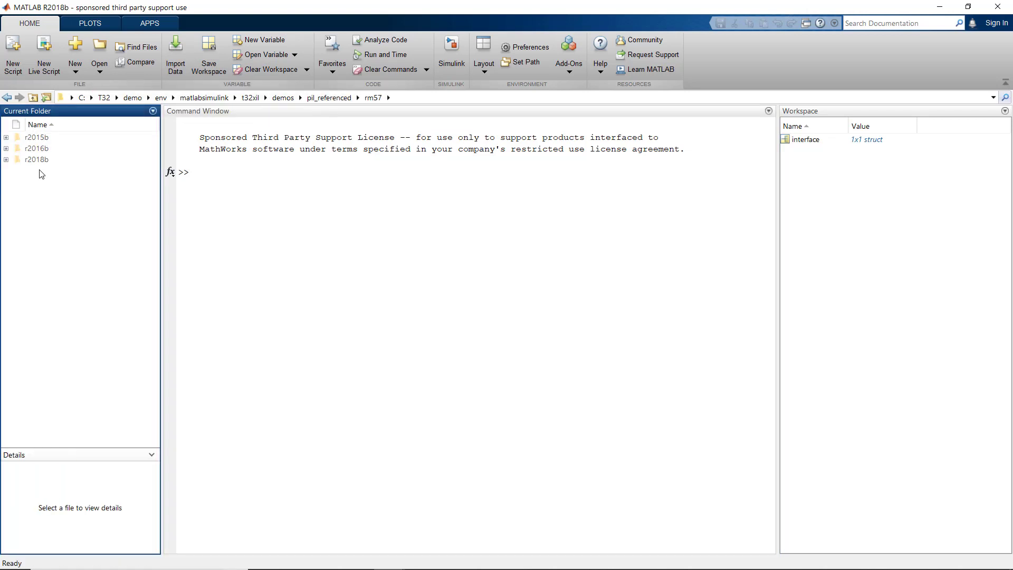
double_click(38, 159)
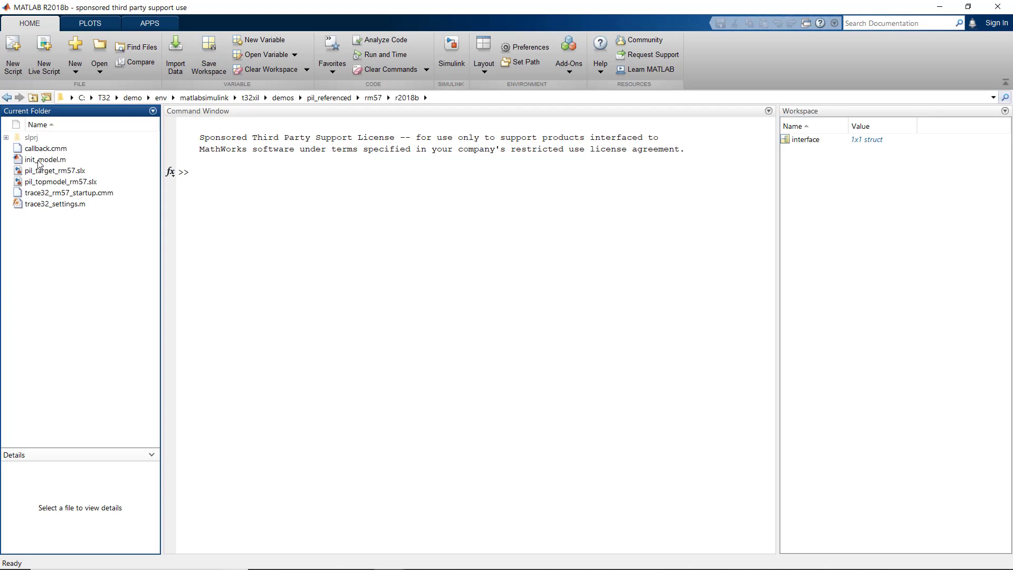
click(39, 183)
double_click(40, 183)
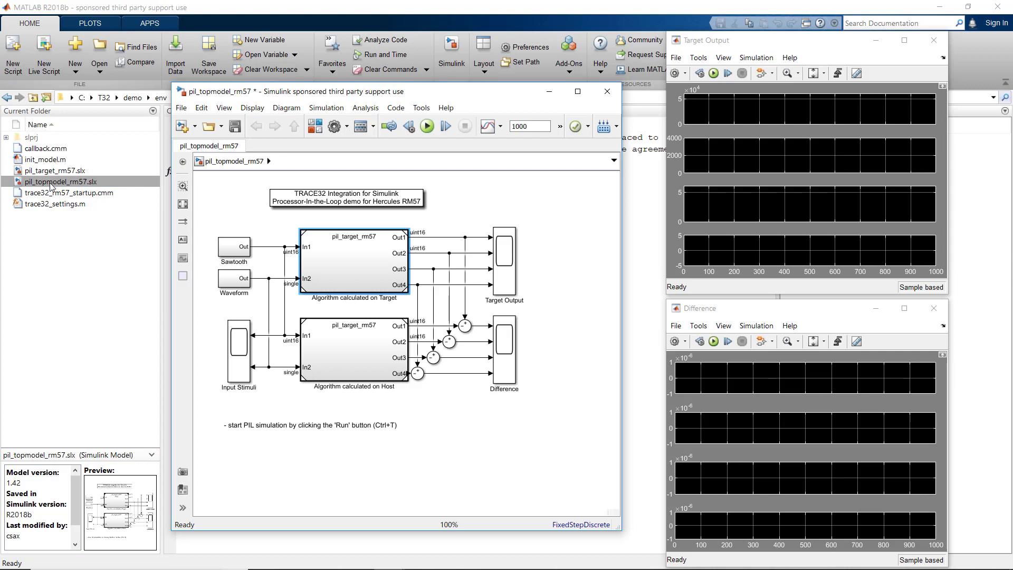
click(339, 110)
- In Model Configuration Parameters, review Hardware Implementation, then browse Code Generation system target files
click(339, 134)
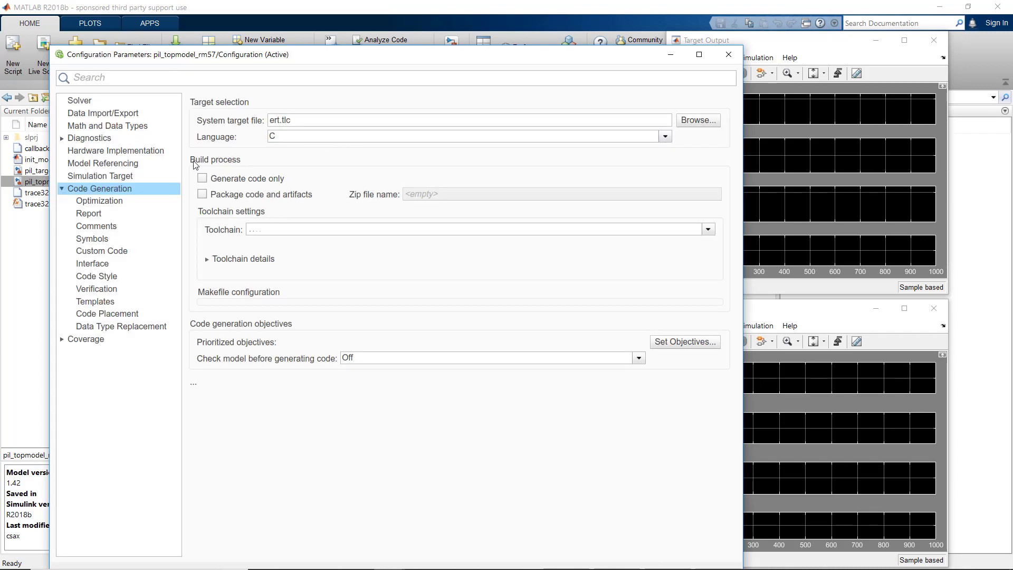
click(160, 160)
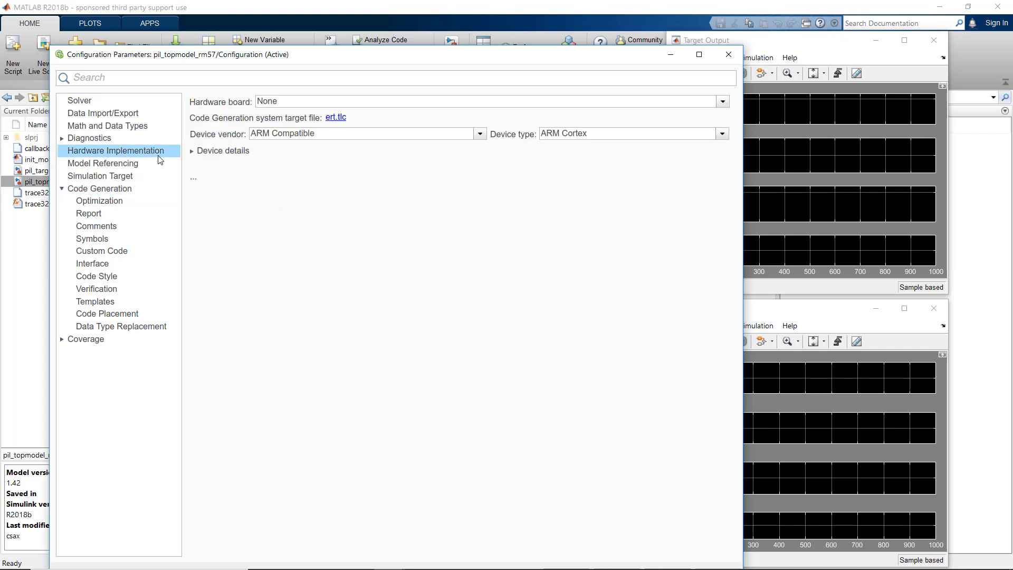
click(333, 117)
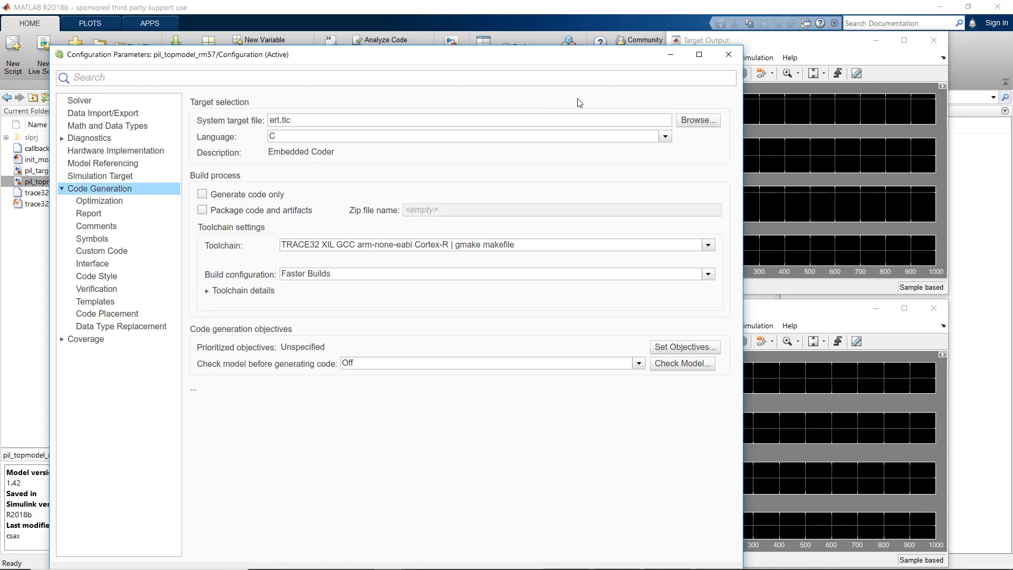
click(697, 125)
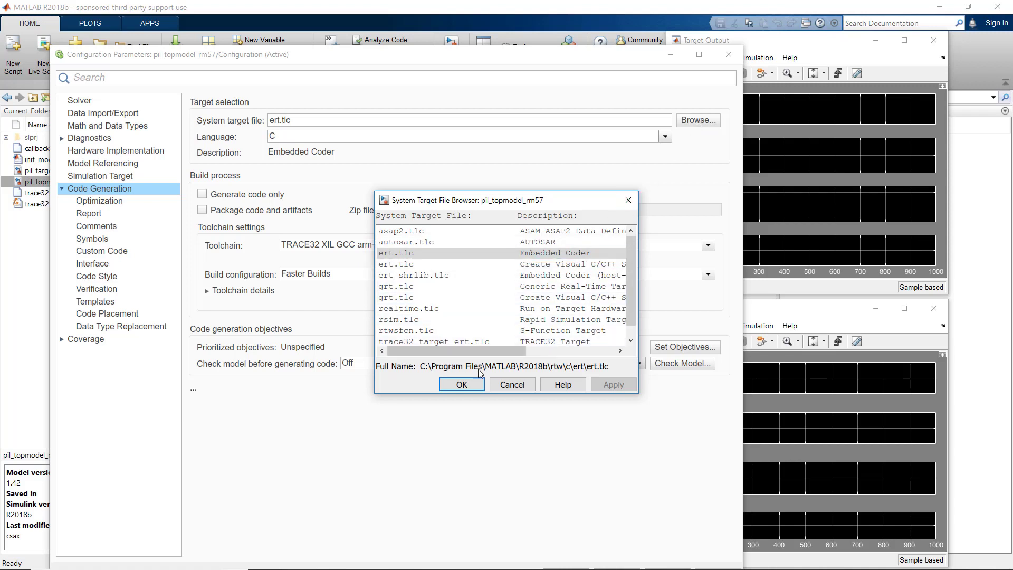
- Keep ert.tlc and the TRACE32 XIL GCC arm-none-eabi Cortex-R toolchain, then close Configuration Parameters
click(462, 384)
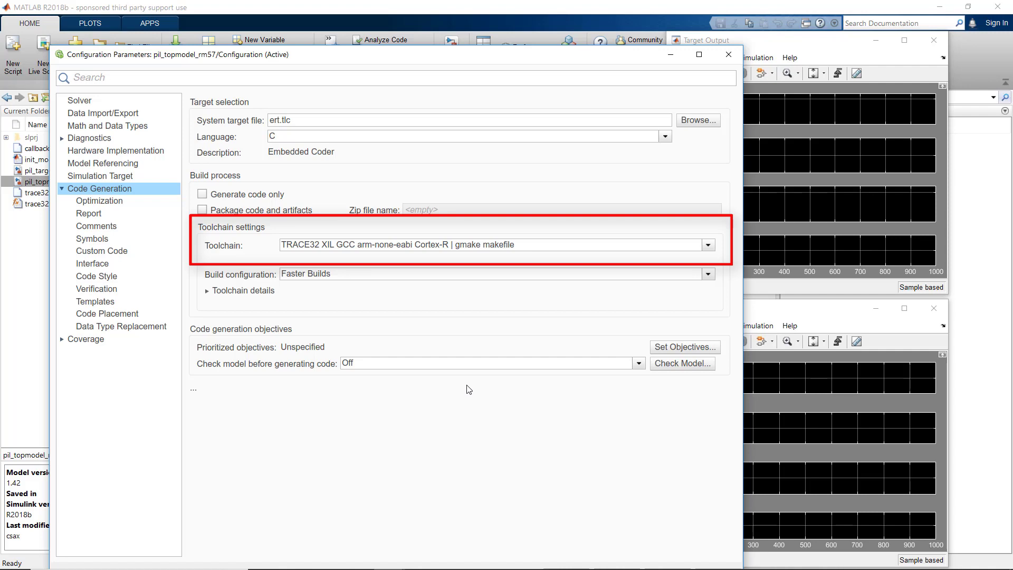
click(444, 248)
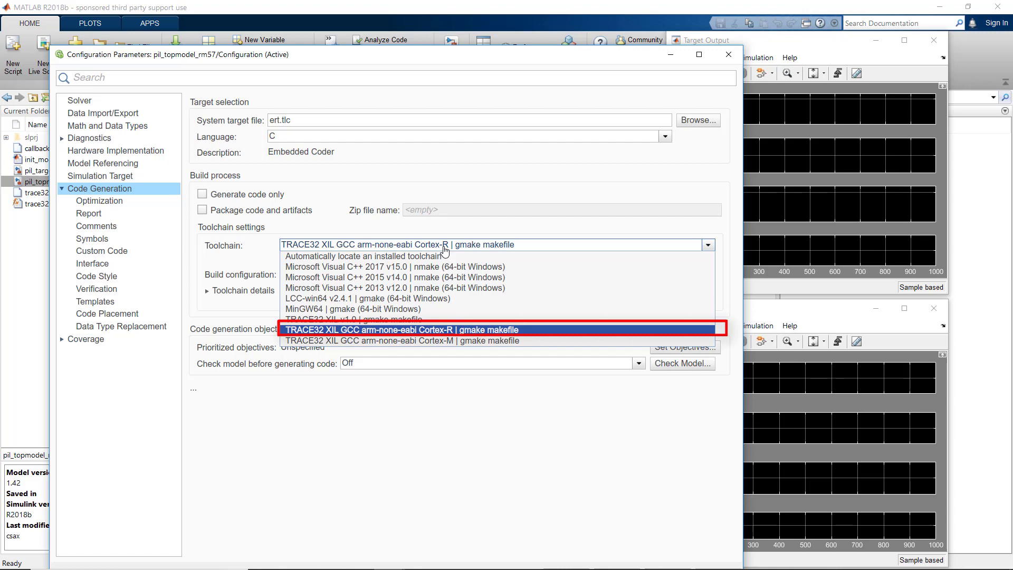
click(444, 248)
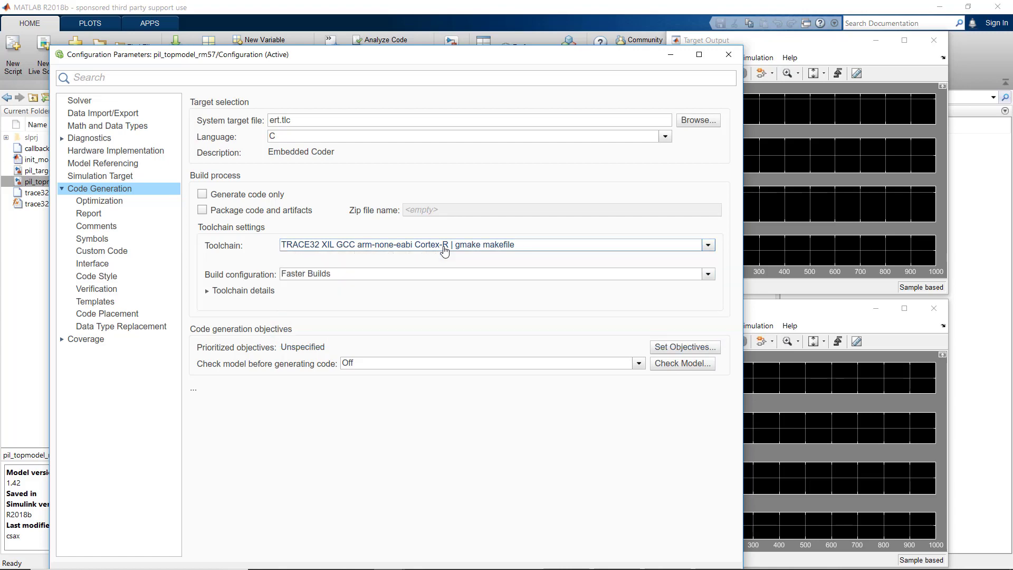
click(731, 53)
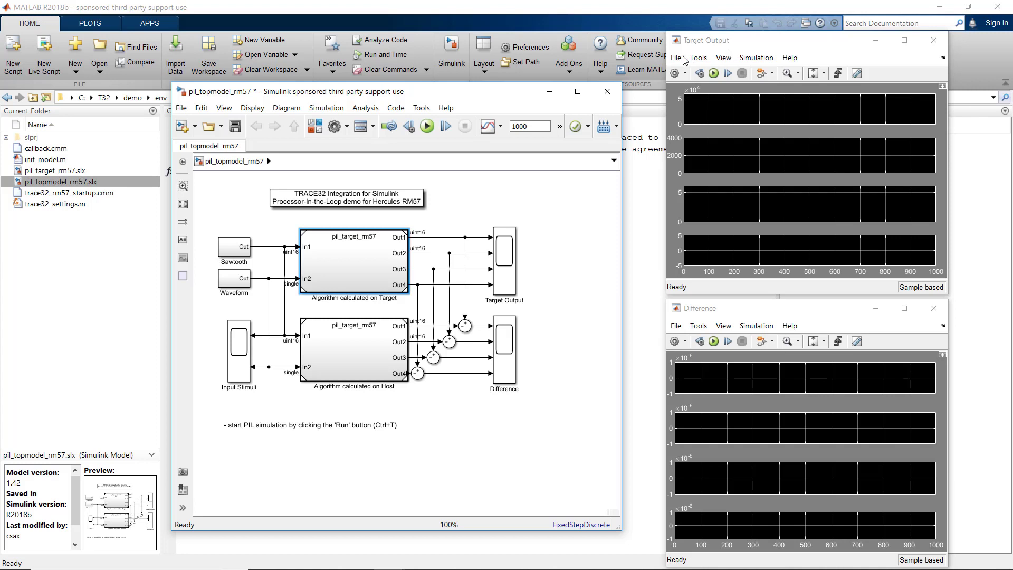
- Open trace32_rm57_startup.cmm in the MATLAB Editor and scroll through its commands
click(103, 194)
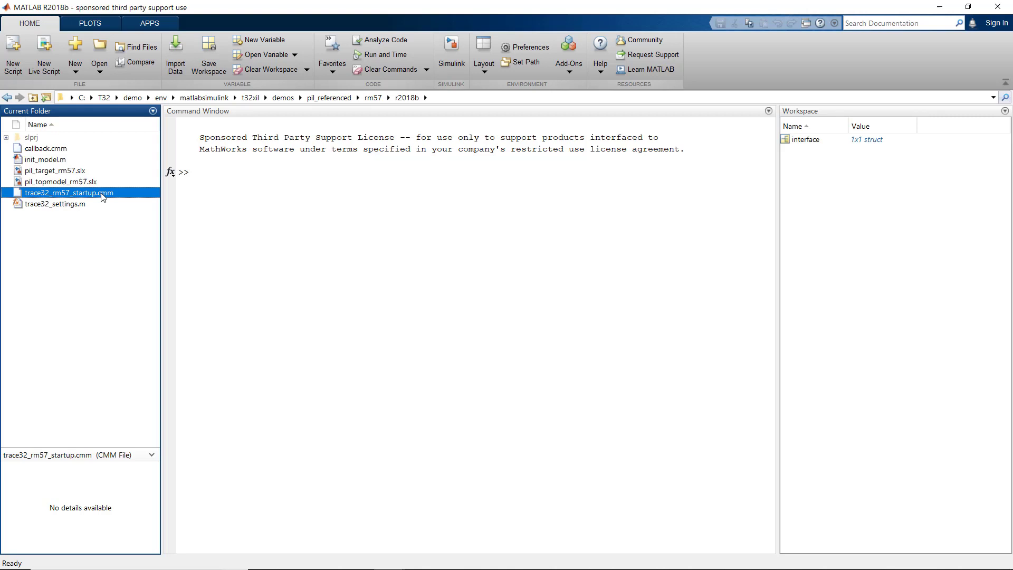
double_click(103, 194)
drag(769, 274, 771, 350)
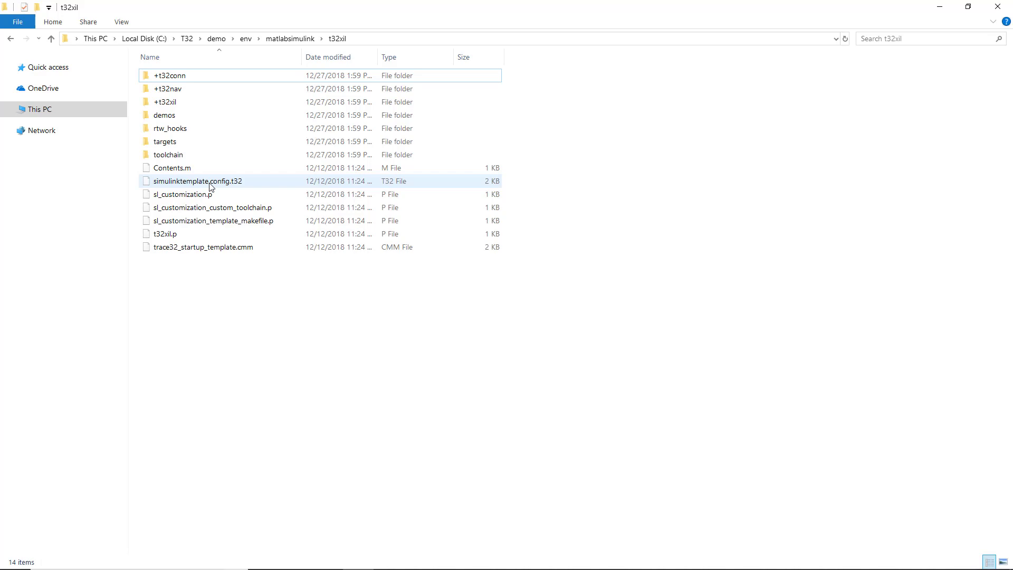
- Open simulinktemplate.config.t32 with Edit with Notepad++ from its context menu
click(210, 188)
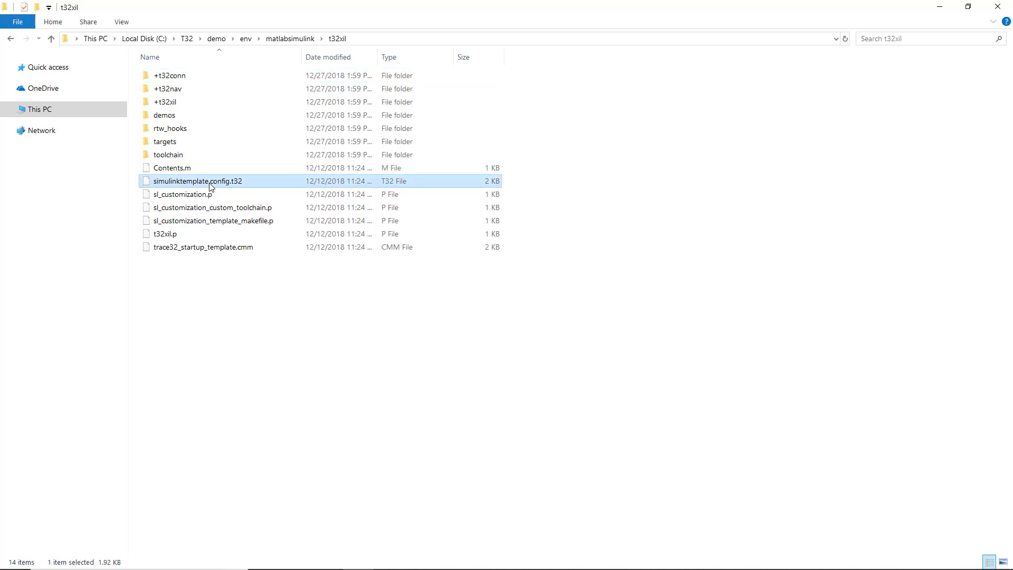
right_click(210, 185)
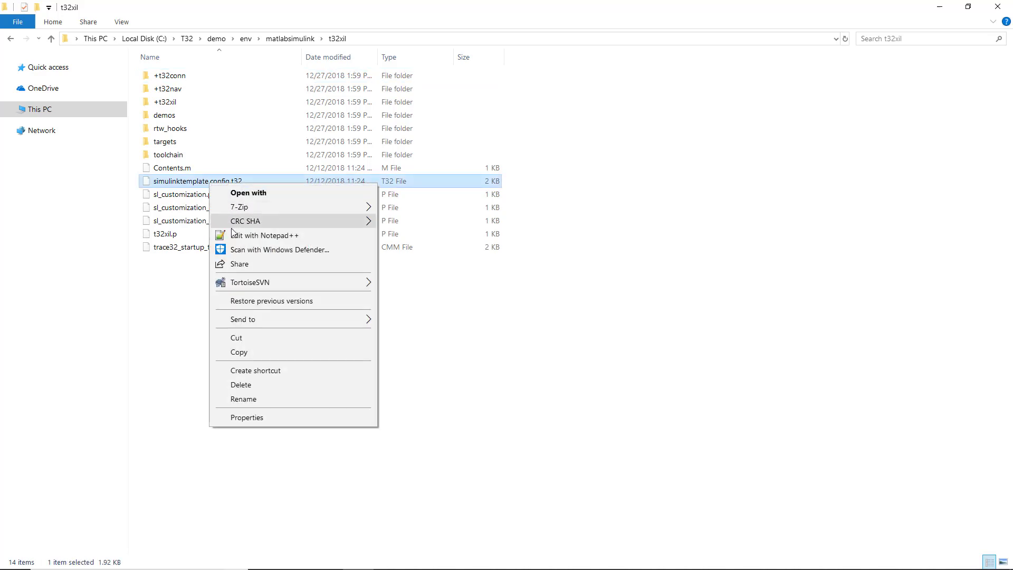
click(234, 237)
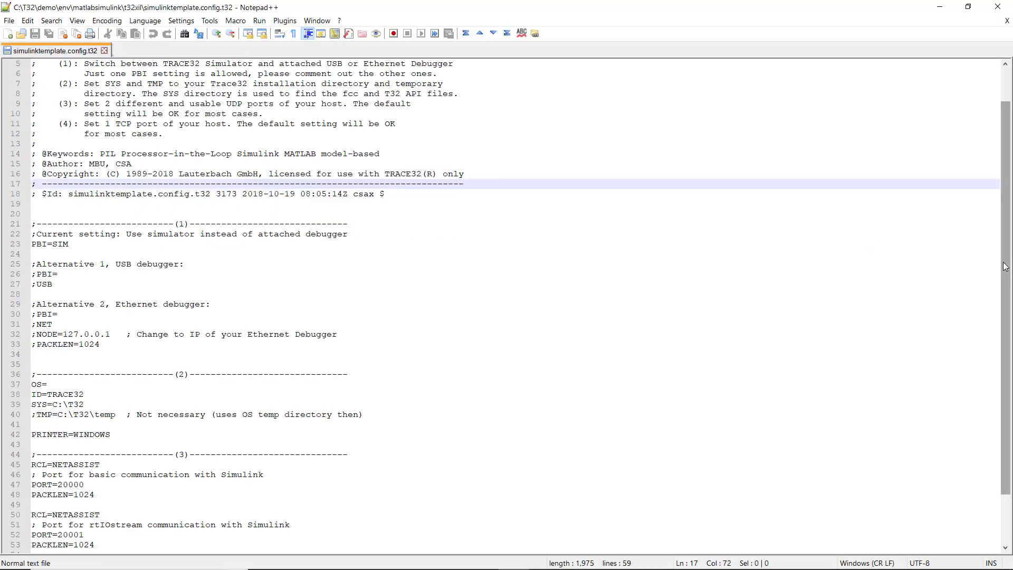
- Scroll through simulinktemplate.config.t32 to check PBI=SIM and ports 20000 and 20001
scroll(1006, 267, down, 2)
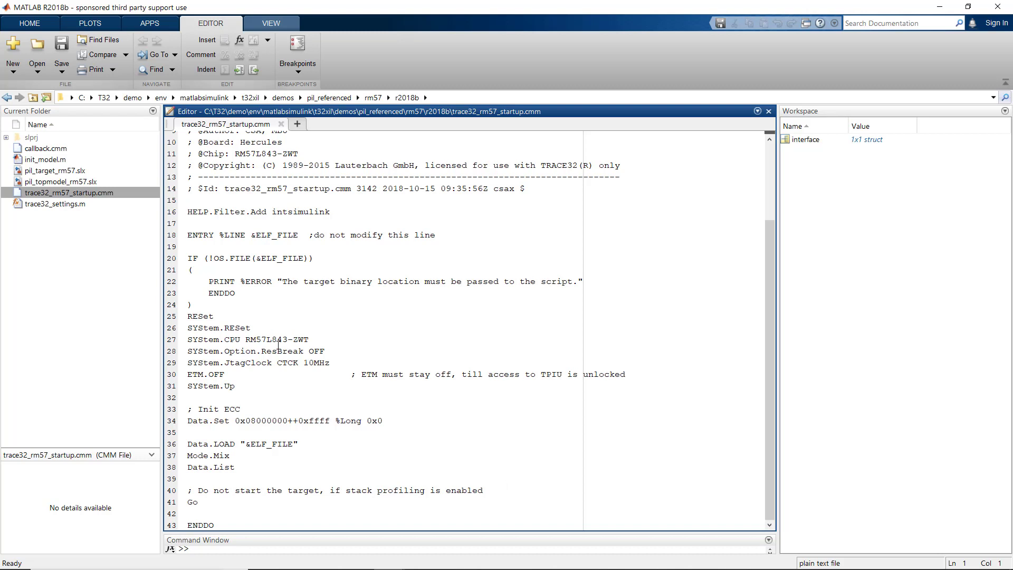
- Open trace32_settings.m from Current Folder in a new Editor tab
click(70, 206)
click(70, 206)
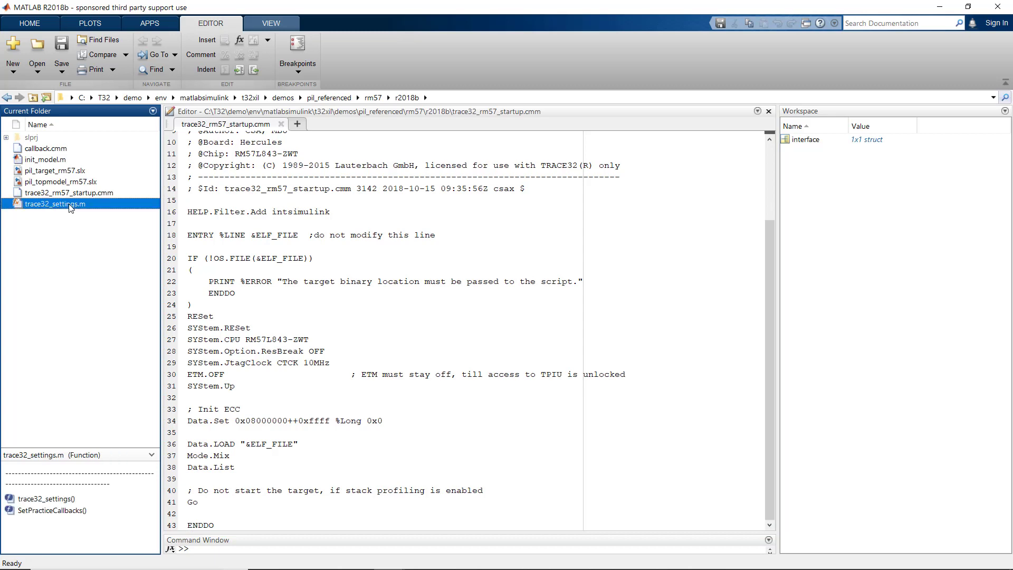
double_click(70, 206)
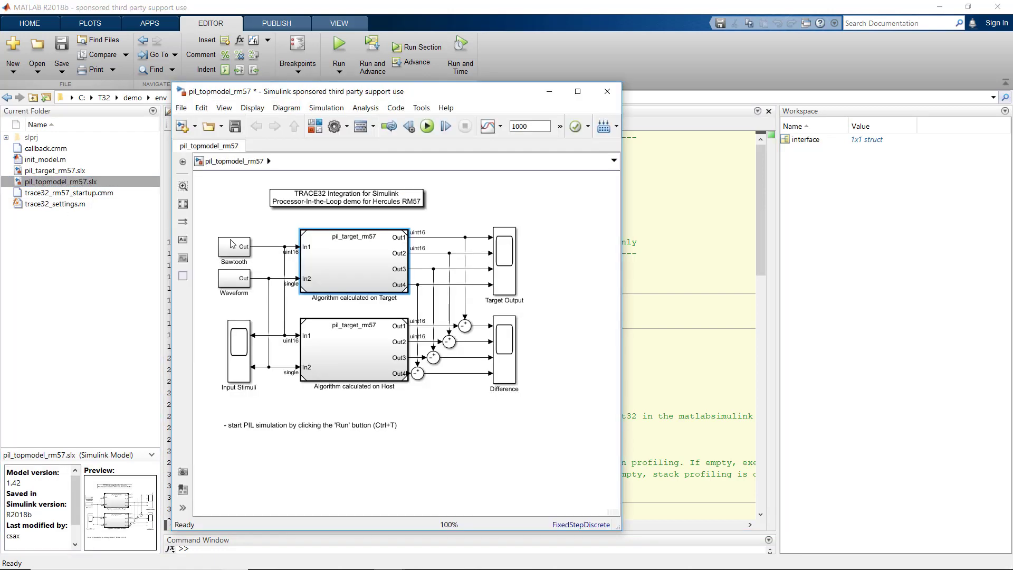
- Set the Algorithm calculated on Target block to Processor-in-the-loop (PIL) and run the simulation
right_click(362, 264)
click(415, 369)
click(528, 259)
click(528, 300)
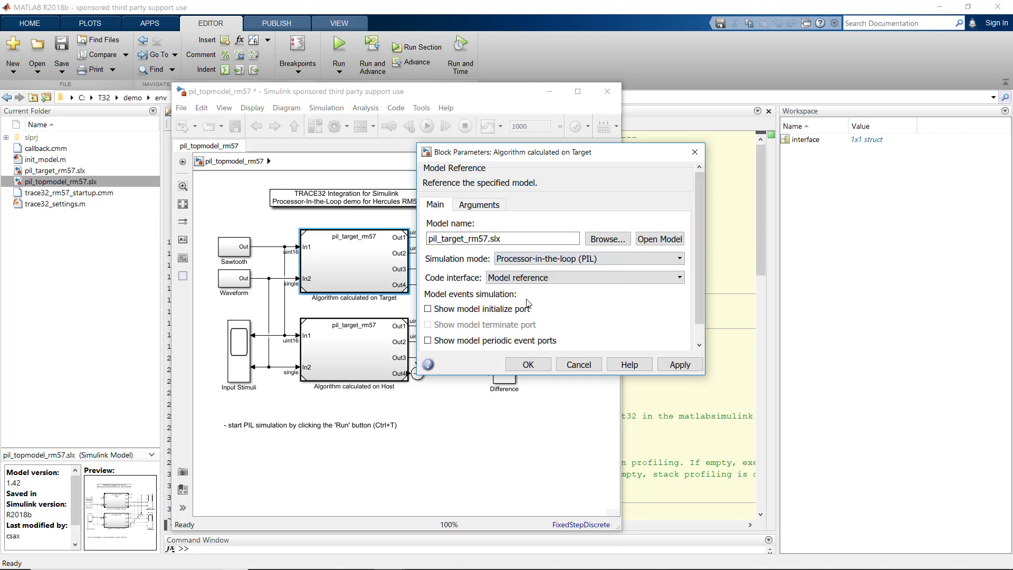
click(529, 384)
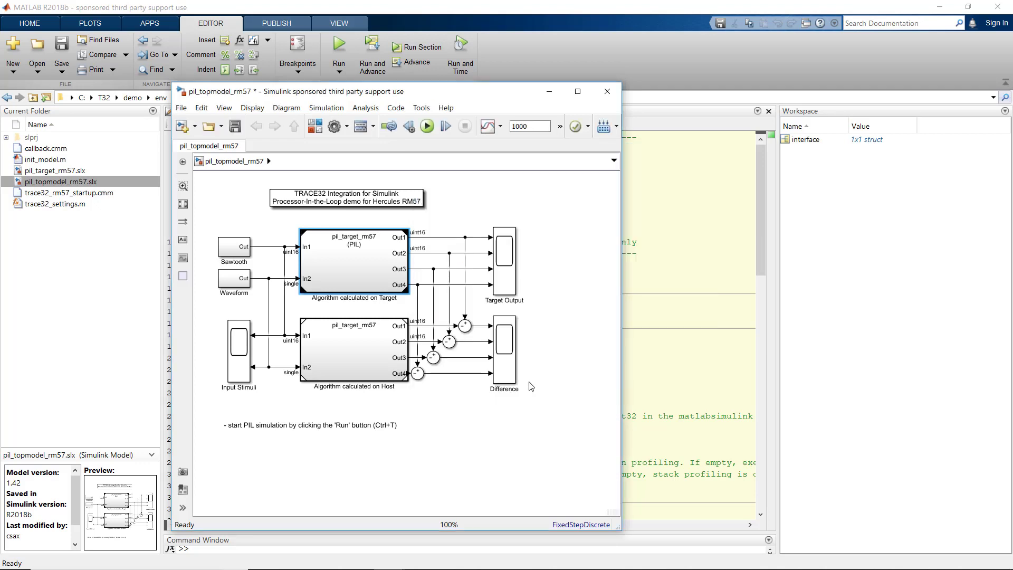
click(428, 128)
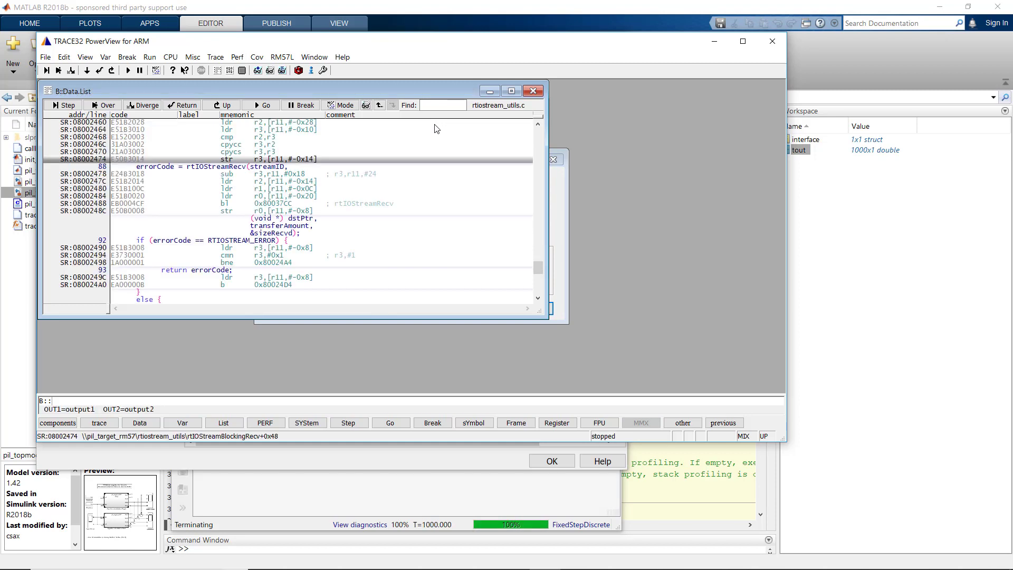
- Minimize TRACE32 PowerView and bring the Difference and Target Output scope windows forward
click(714, 42)
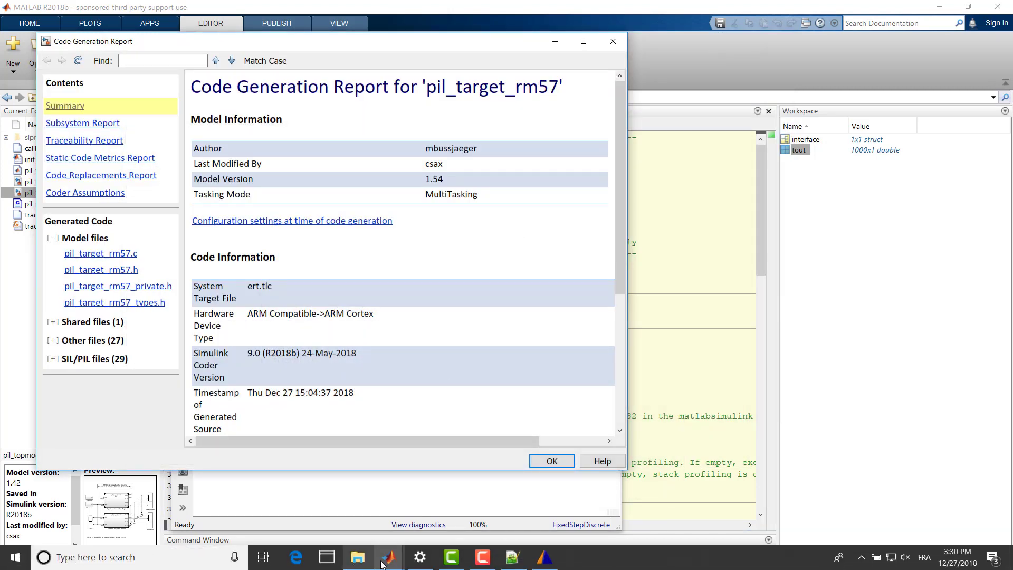
click(389, 558)
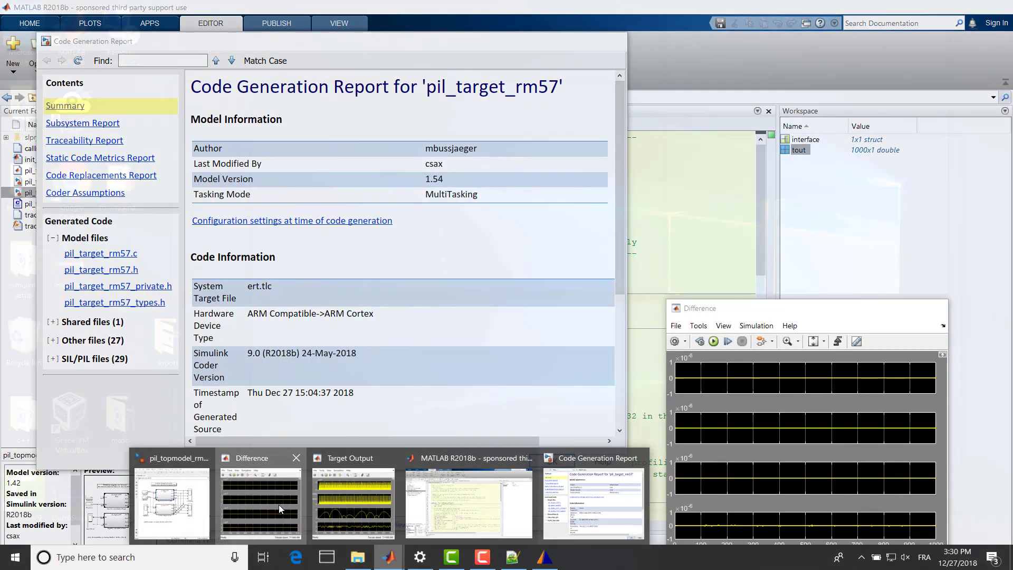
click(283, 510)
mouse_move(393, 559)
click(353, 515)
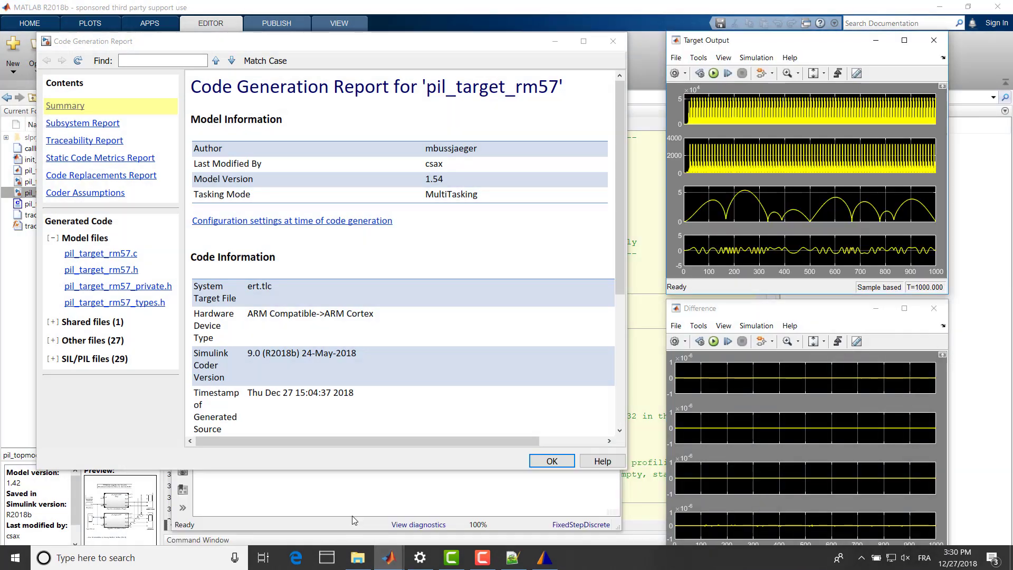